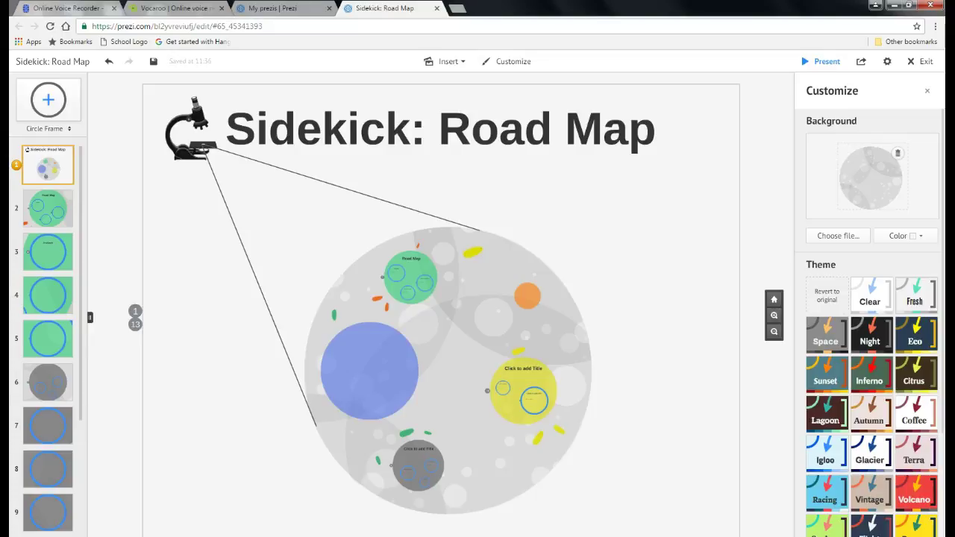
Switch to Online Voice Recorder, record a voice clip about 10 seconds long and play it back.
{"action": "left_click", "coordinate": [168, 518]}
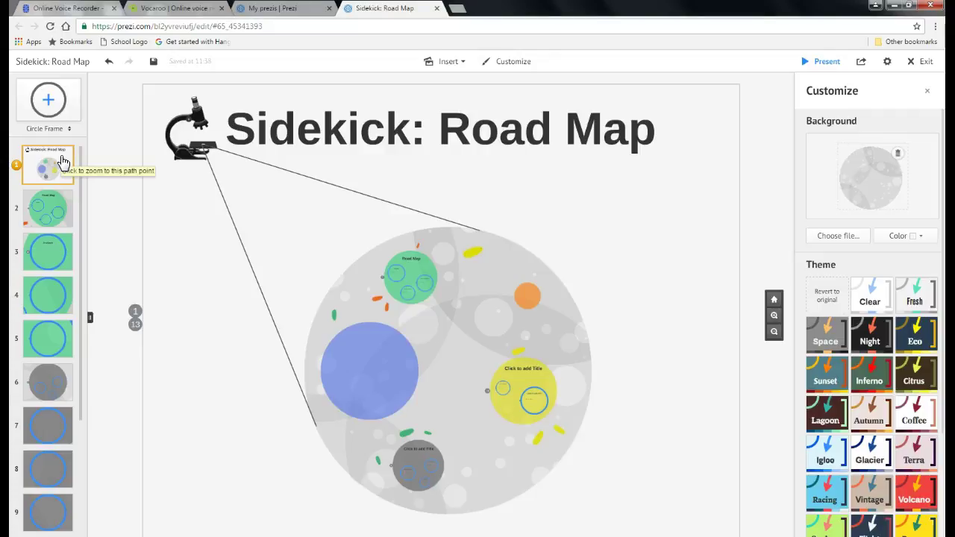
{"action": "left_click", "coordinate": [78, 9]}
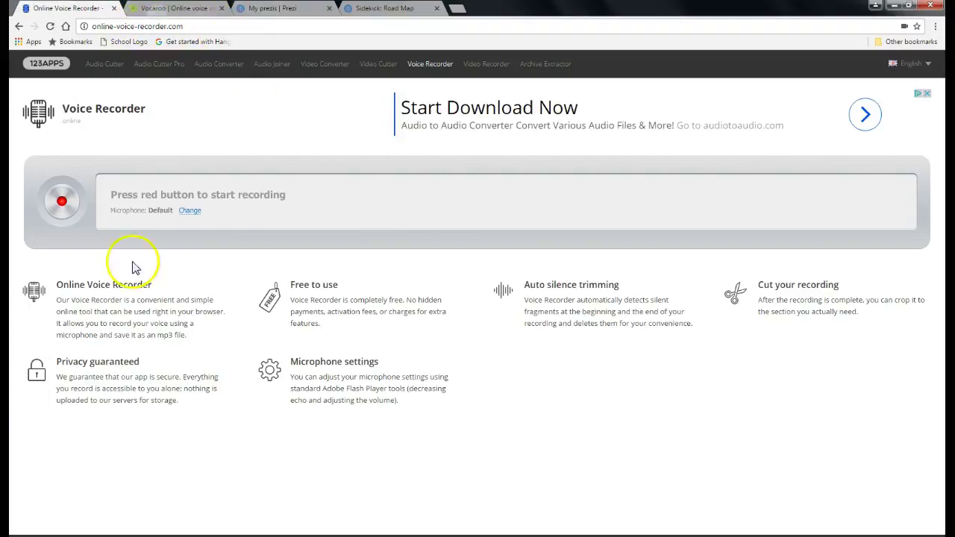
{"action": "left_click", "coordinate": [60, 215]}
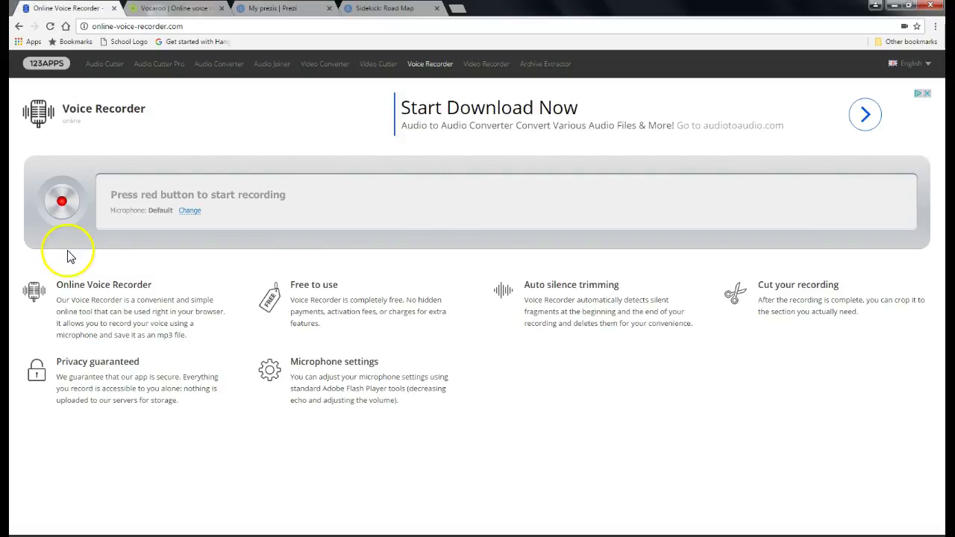
{"action": "left_click", "coordinate": [63, 203]}
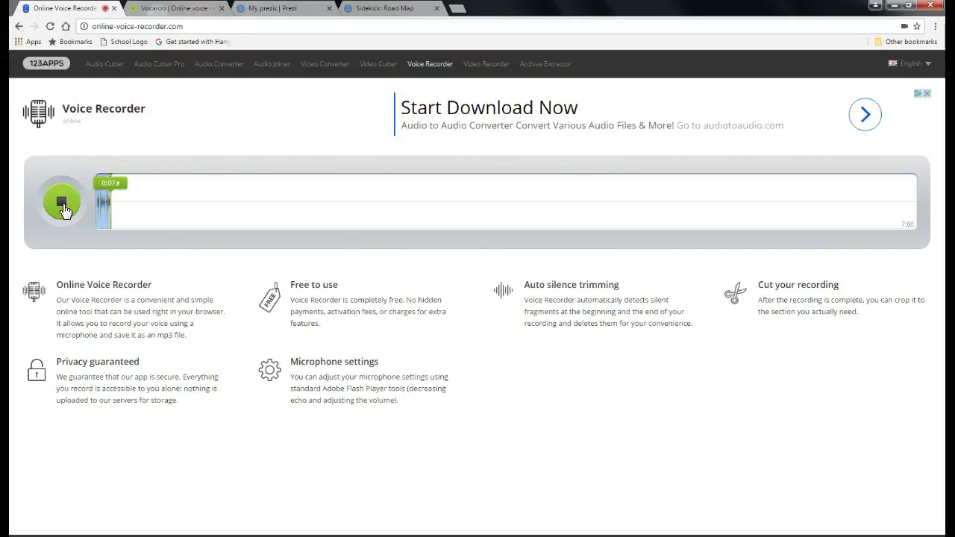
{"action": "left_click", "coordinate": [63, 206]}
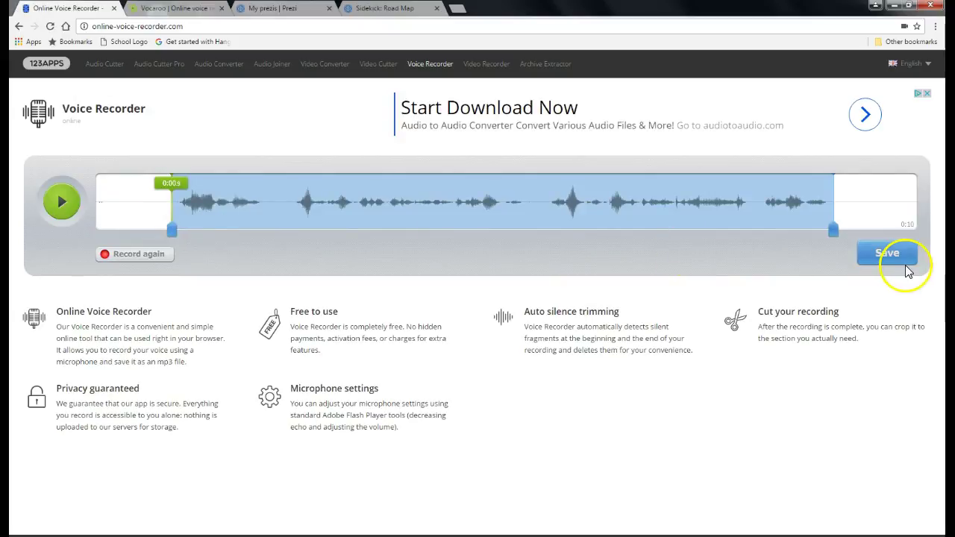
{"action": "left_click", "coordinate": [60, 204]}
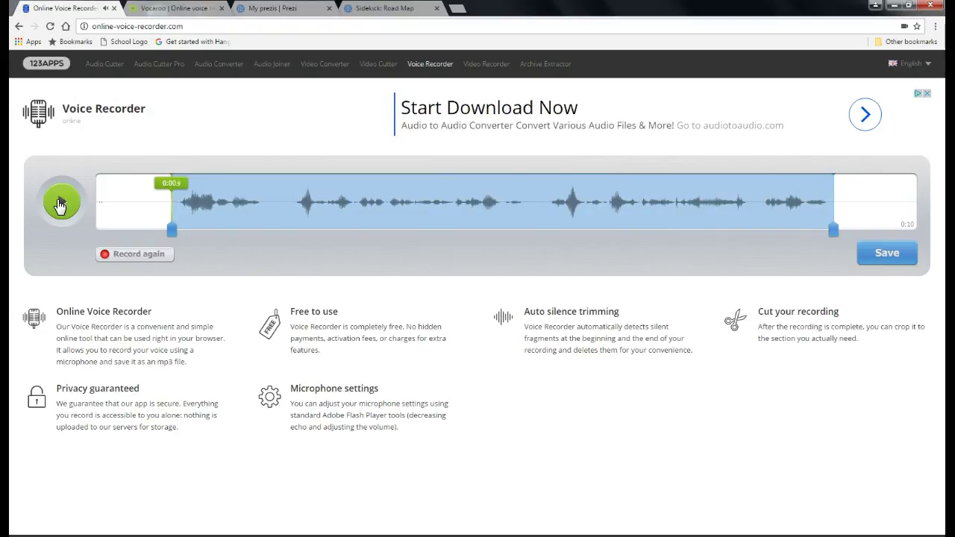
{"action": "left_click", "coordinate": [57, 262]}
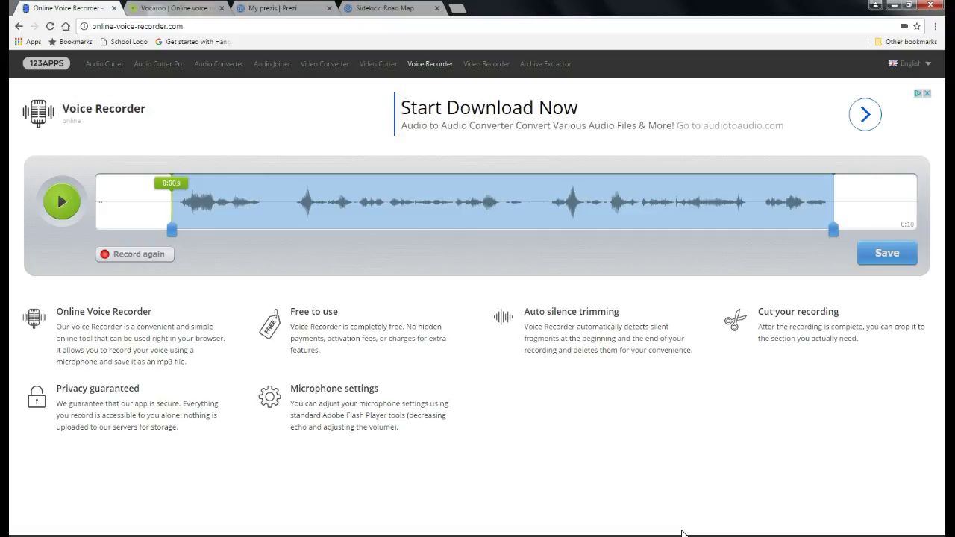
Save the voice recording as an MP3 file named "Path #1" in the Documents library.
{"action": "left_click", "coordinate": [881, 252]}
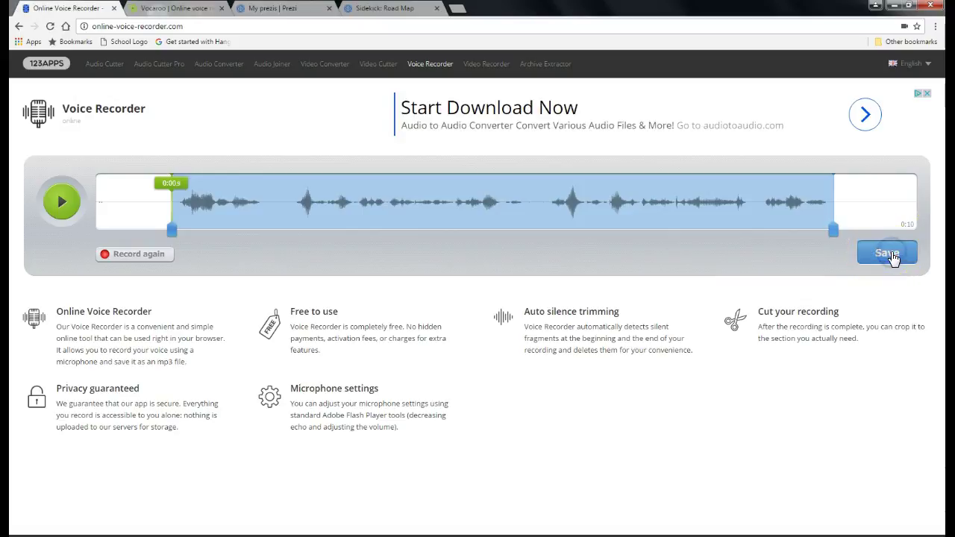
{"action": "left_click", "coordinate": [880, 320]}
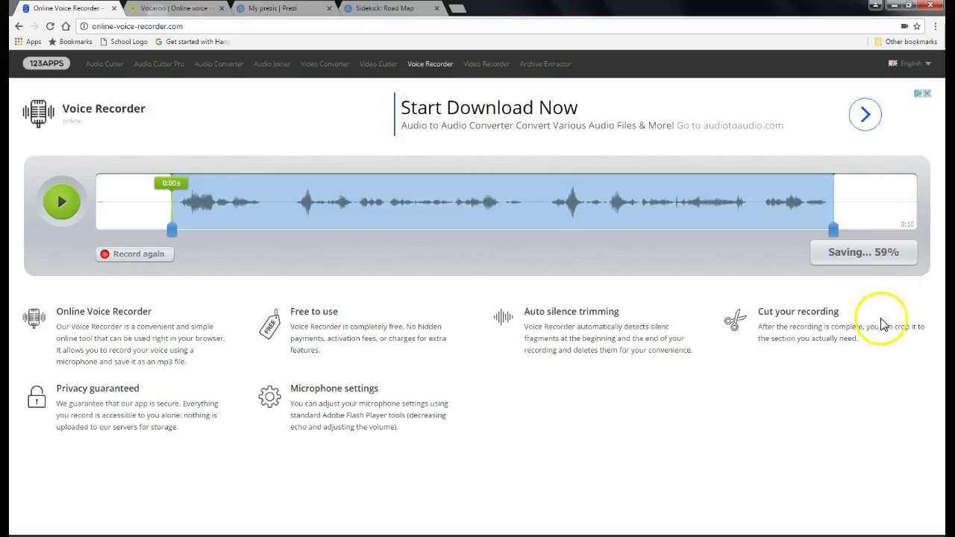
{"action": "left_click", "coordinate": [884, 315]}
{"action": "left_click", "coordinate": [871, 256]}
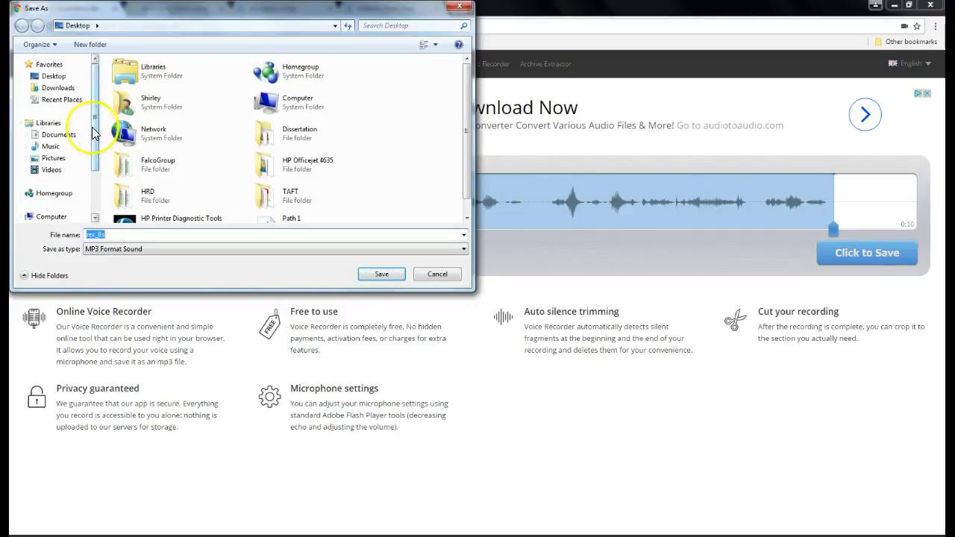
{"action": "left_click_drag", "start_coordinate": [95, 122], "coordinate": [102, 102]}
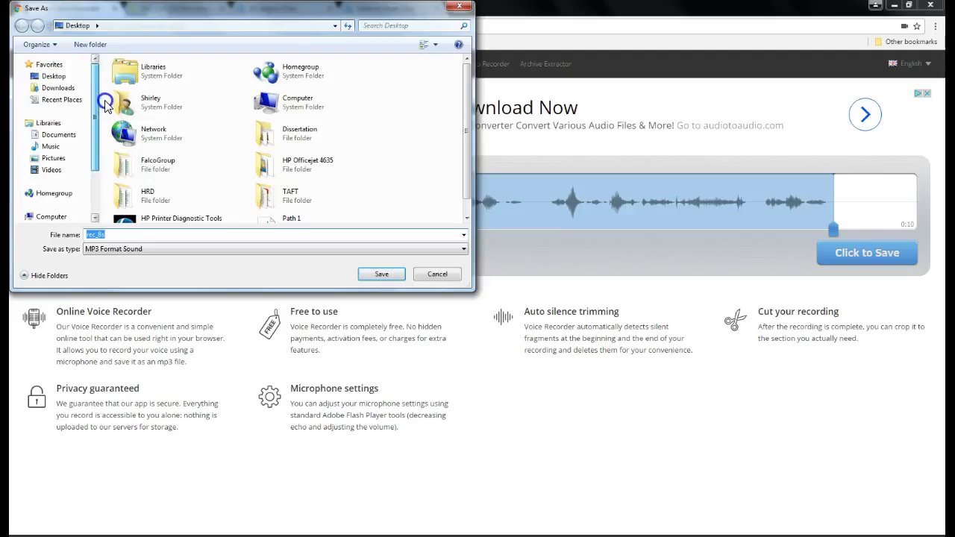
{"action": "left_click", "coordinate": [58, 134]}
{"action": "left_click", "coordinate": [110, 236]}
{"action": "left_click_drag", "start_coordinate": [118, 236], "coordinate": [78, 235]}
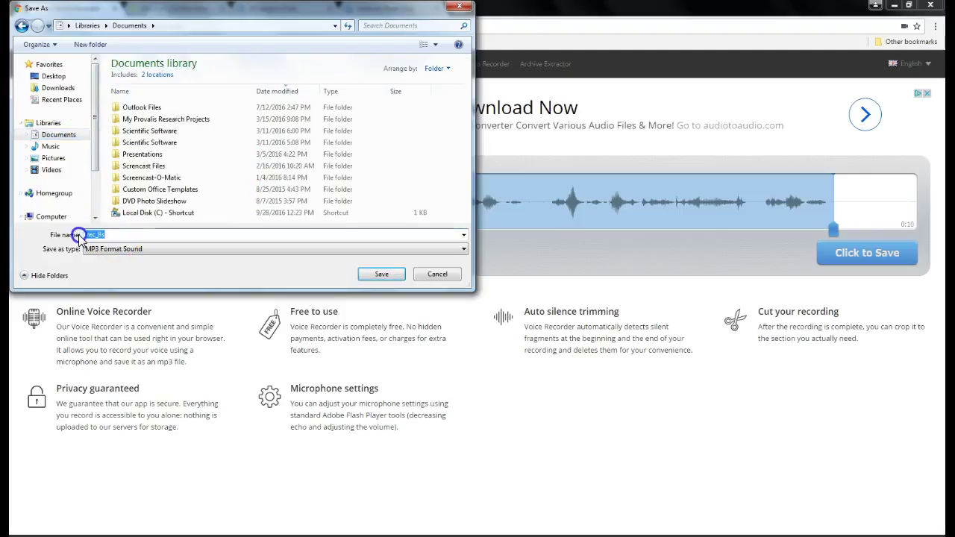
{"action": "type", "text": "Path #1"}
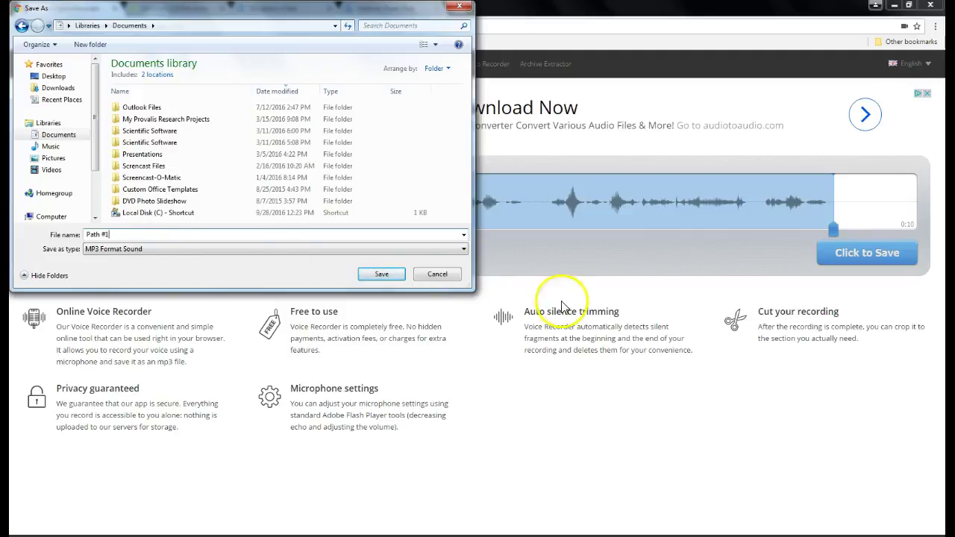
{"action": "left_click", "coordinate": [381, 273]}
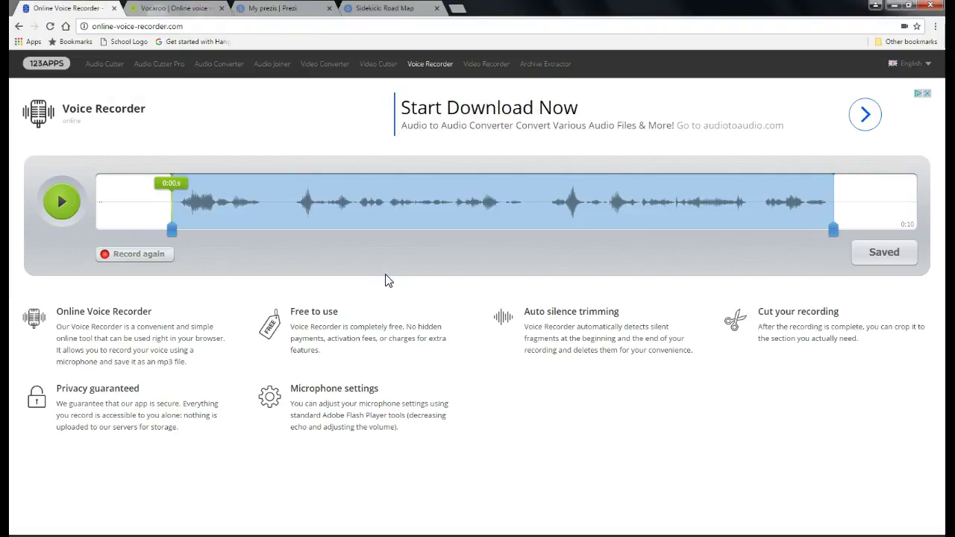
Switch to the Sidekick: Road Map prezi, add the Path #1 file as voice-over to path step 1 and preview it.
{"action": "left_click", "coordinate": [282, 9]}
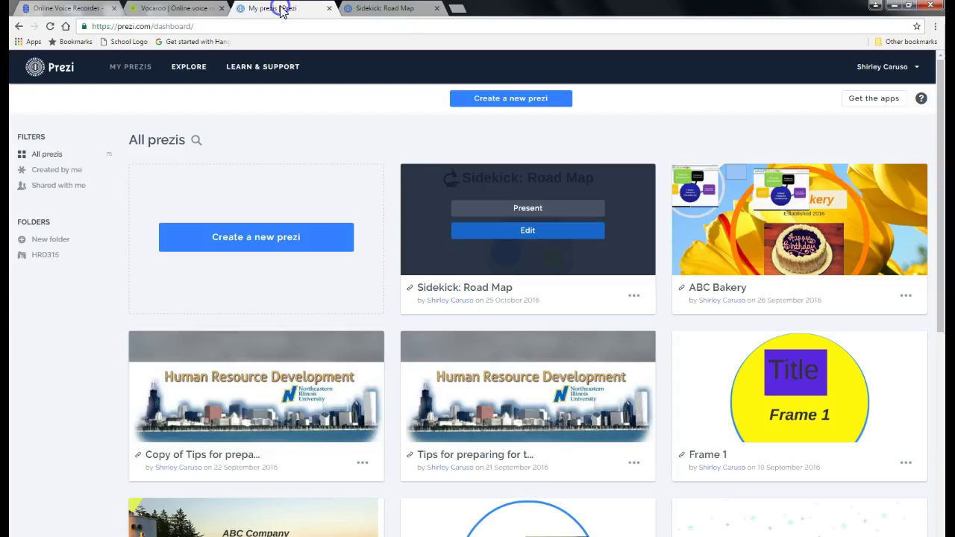
{"action": "left_click", "coordinate": [405, 9]}
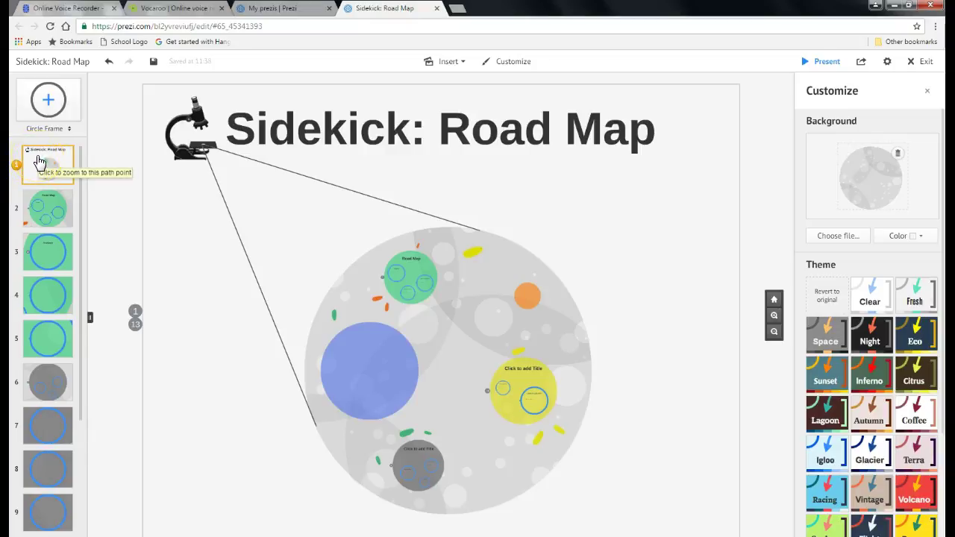
{"action": "left_click", "coordinate": [447, 63]}
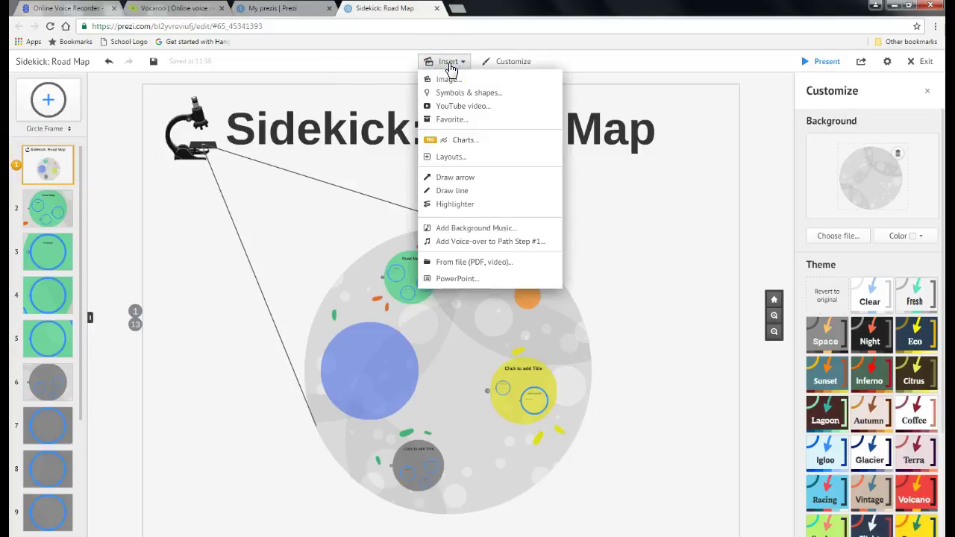
{"action": "left_click", "coordinate": [471, 243]}
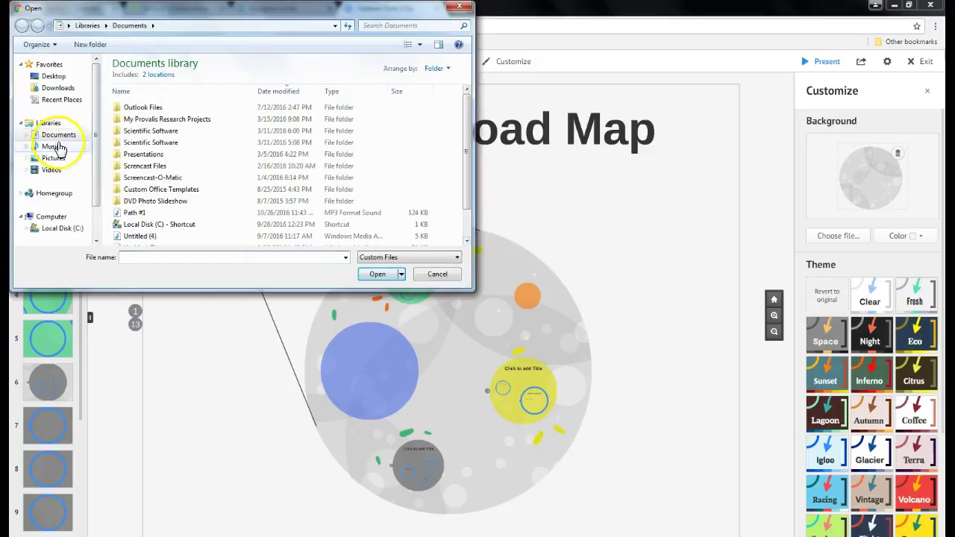
{"action": "left_click", "coordinate": [149, 214]}
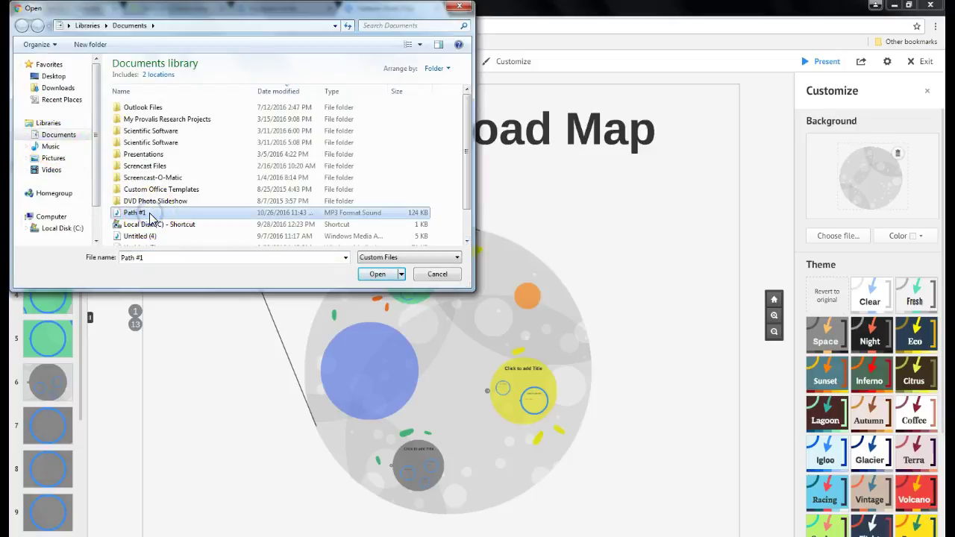
{"action": "left_click", "coordinate": [377, 273]}
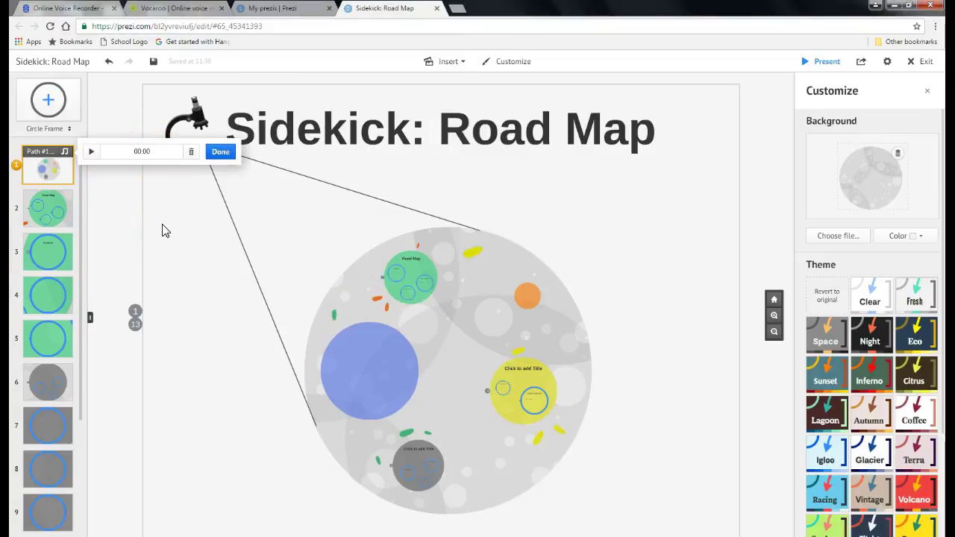
{"action": "left_click", "coordinate": [91, 152]}
{"action": "left_click", "coordinate": [221, 154]}
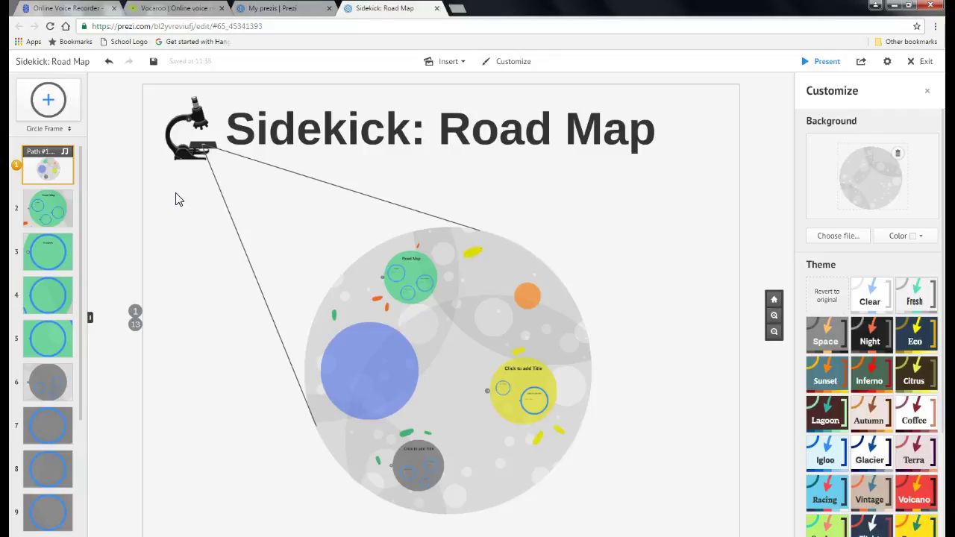
Look at the Vocaroo recorder page, then show path step 2, the green Road Map frame, in the prezi.
{"action": "left_click", "coordinate": [188, 15]}
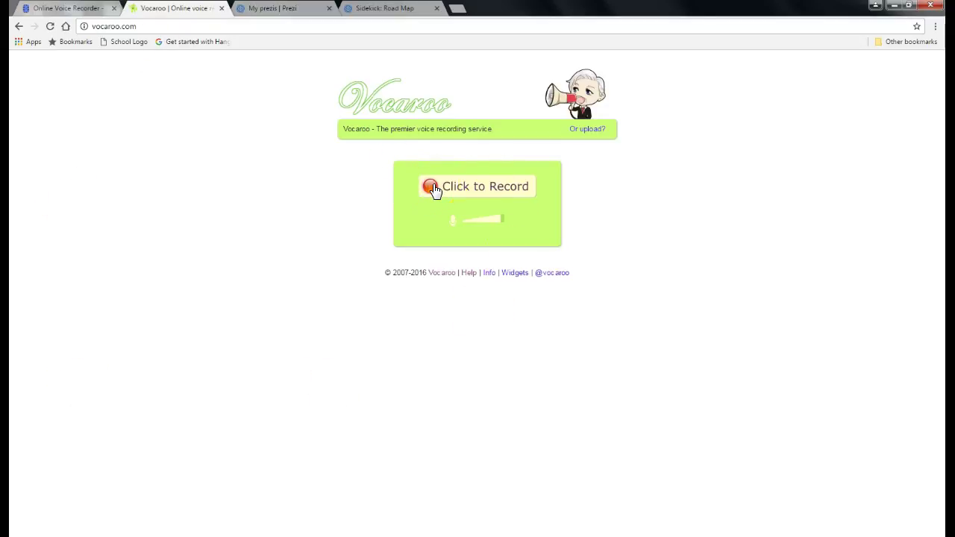
{"action": "left_click", "coordinate": [282, 10]}
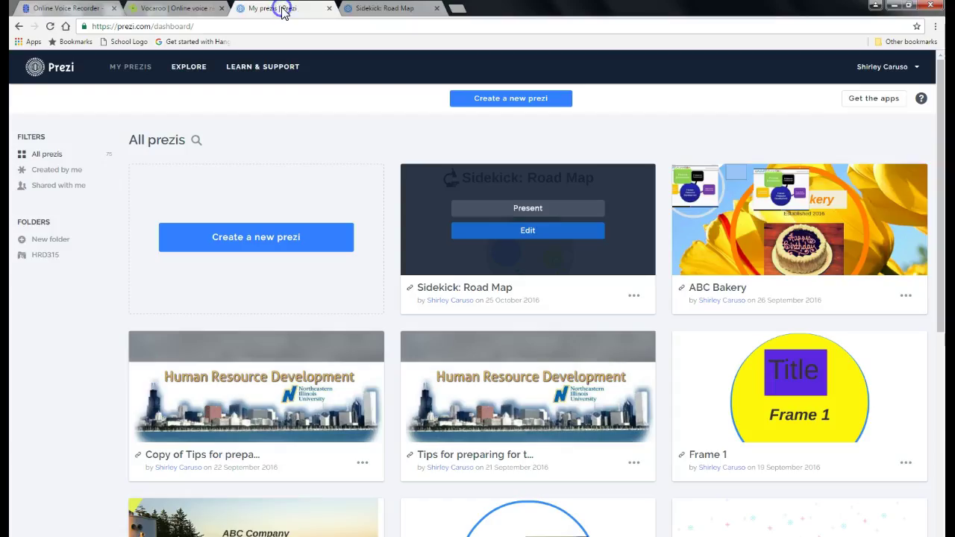
{"action": "left_click", "coordinate": [349, 9]}
{"action": "left_click", "coordinate": [49, 218]}
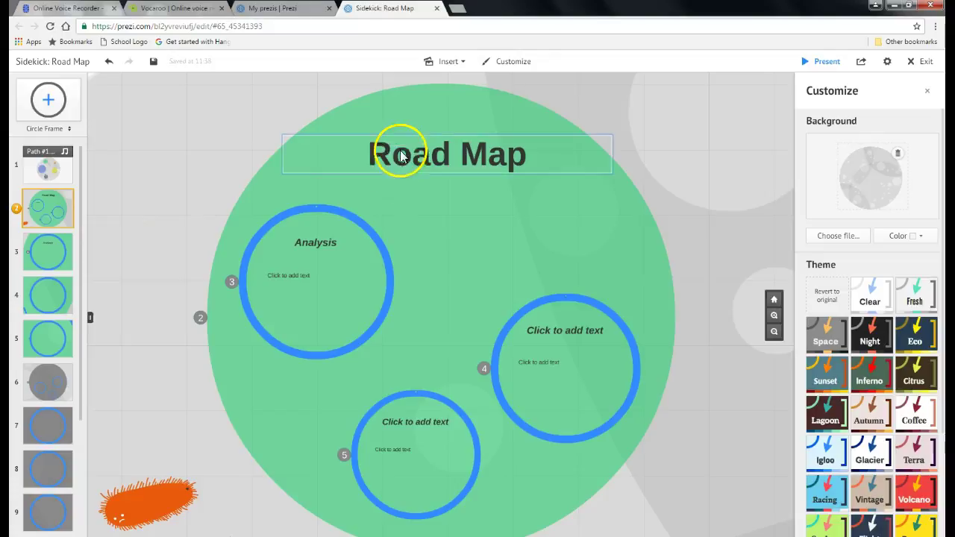
{"action": "left_click", "coordinate": [355, 153]}
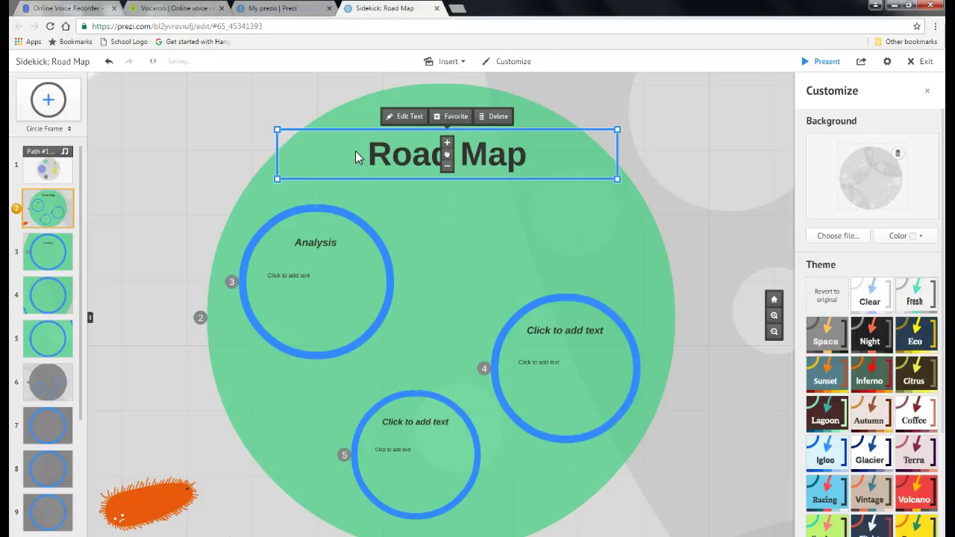
{"action": "left_click", "coordinate": [66, 201]}
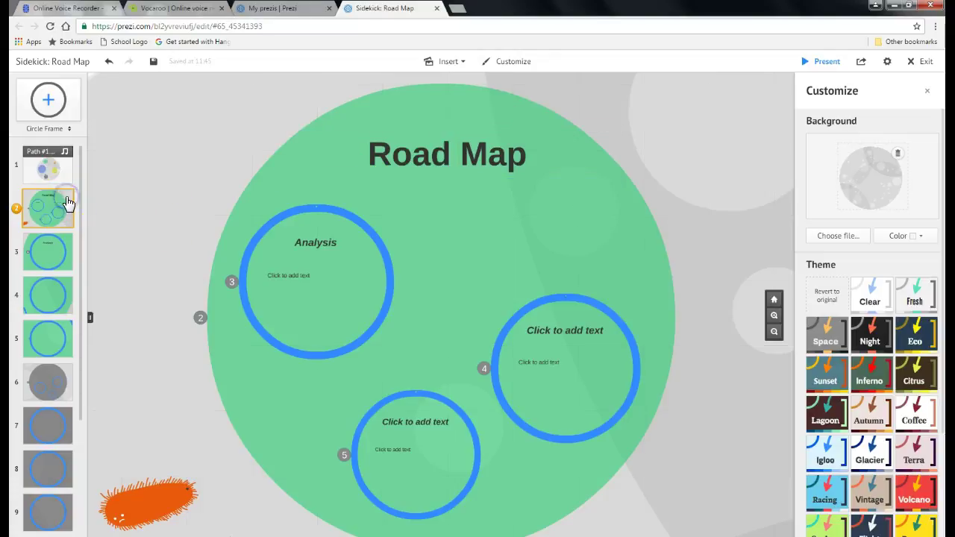
Switch to Vocaroo, allow microphone access and record a voice clip, retaking it once.
{"action": "left_click", "coordinate": [157, 10]}
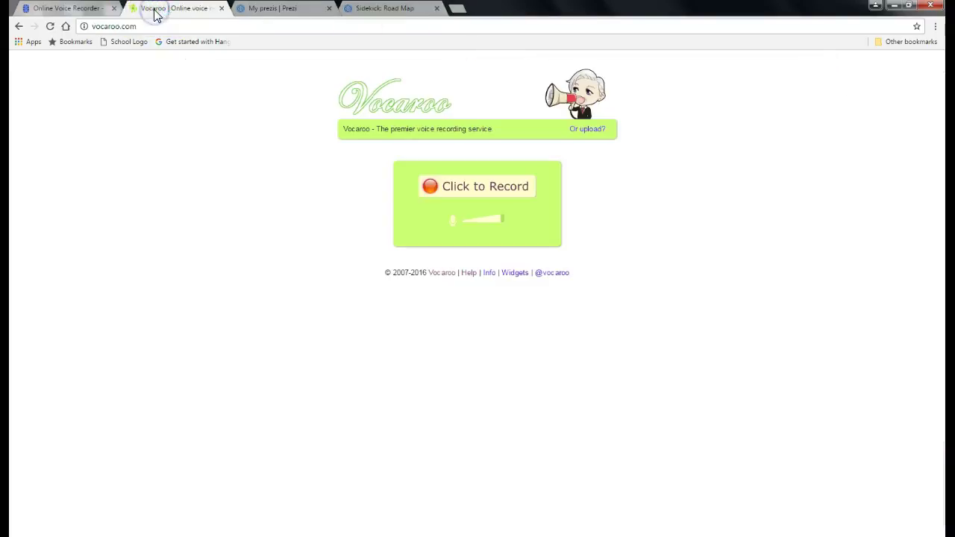
{"action": "left_click", "coordinate": [431, 188]}
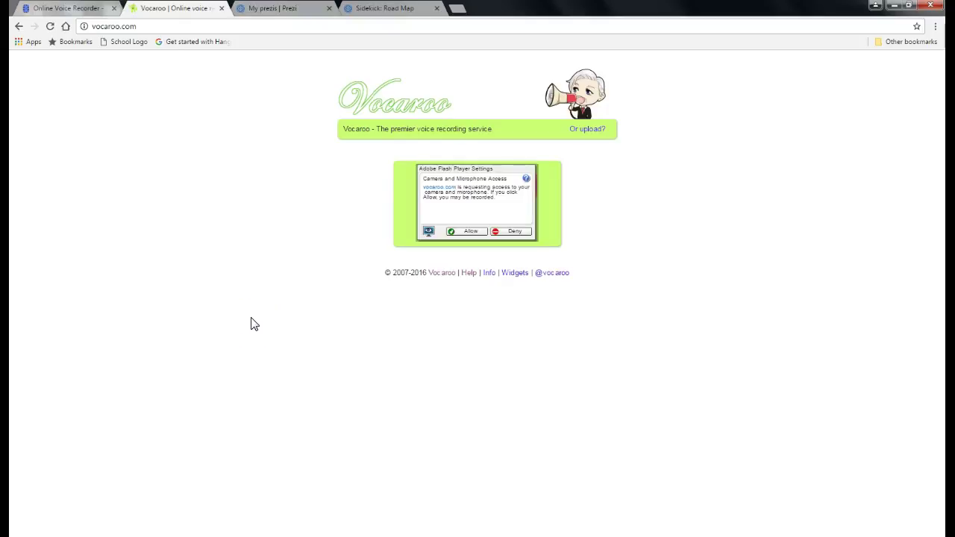
{"action": "left_click", "coordinate": [459, 230]}
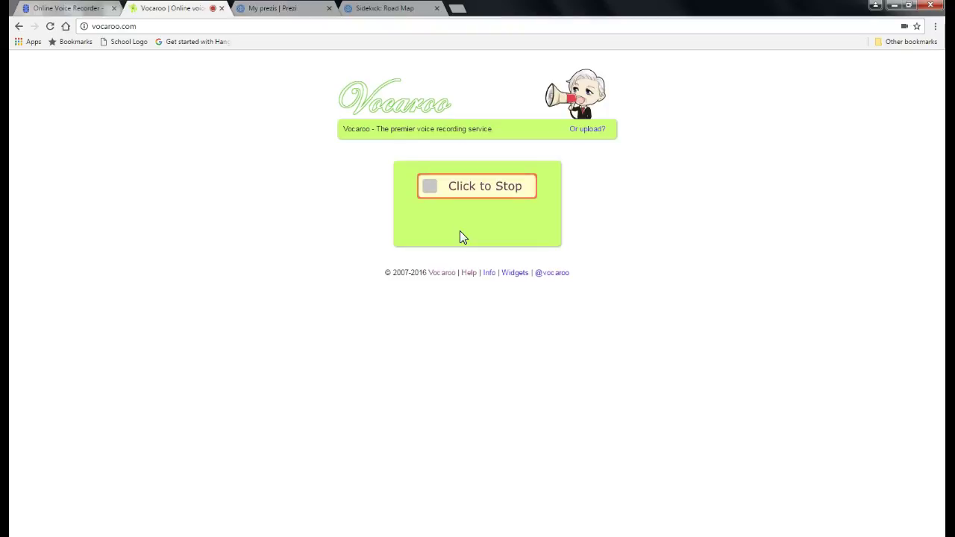
{"action": "left_click", "coordinate": [432, 188]}
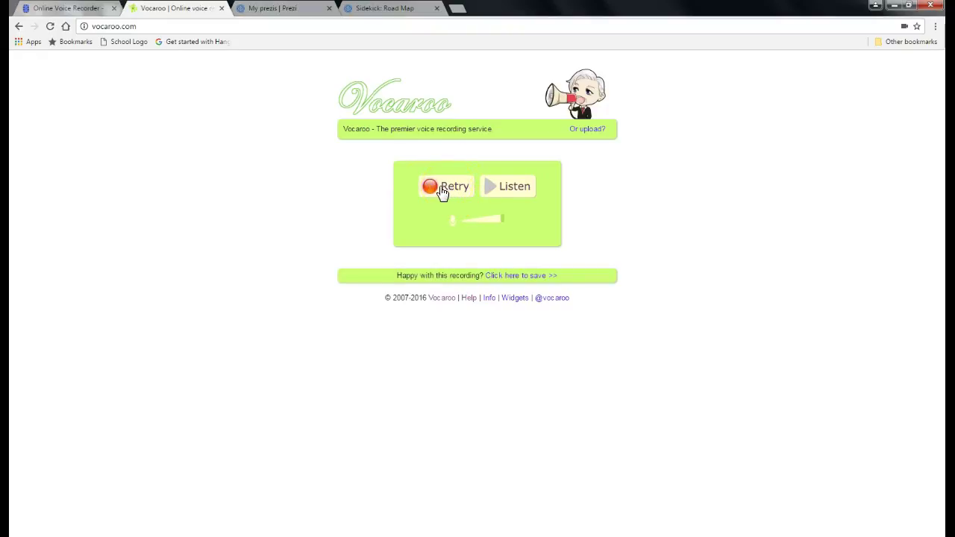
{"action": "left_click", "coordinate": [448, 190]}
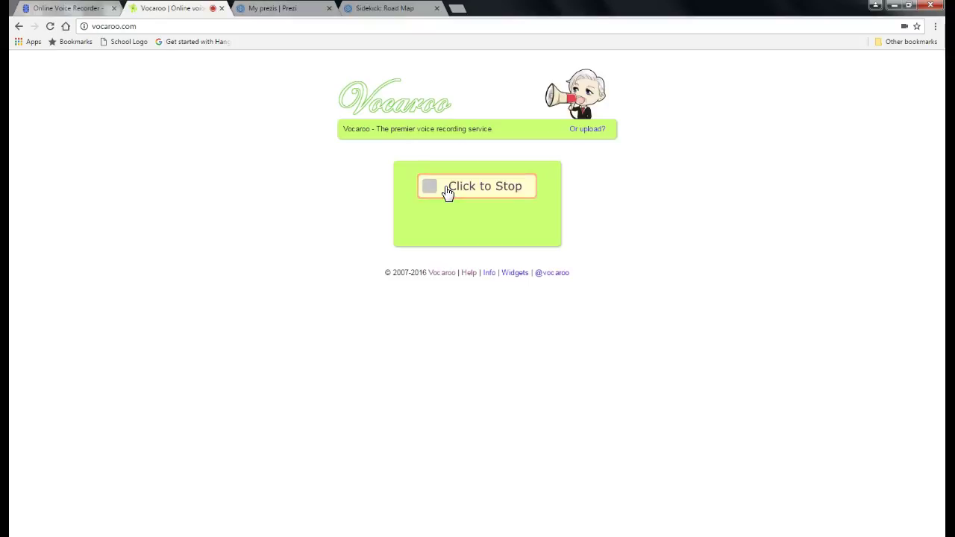
{"action": "left_click", "coordinate": [446, 189]}
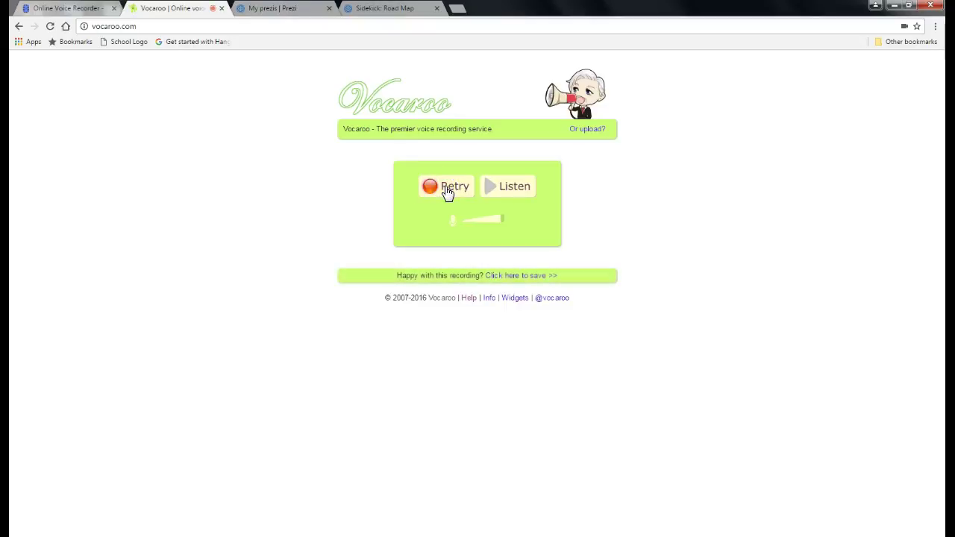
Play back the retaken voice clip and save it on Vocaroo.
{"action": "left_click", "coordinate": [507, 189]}
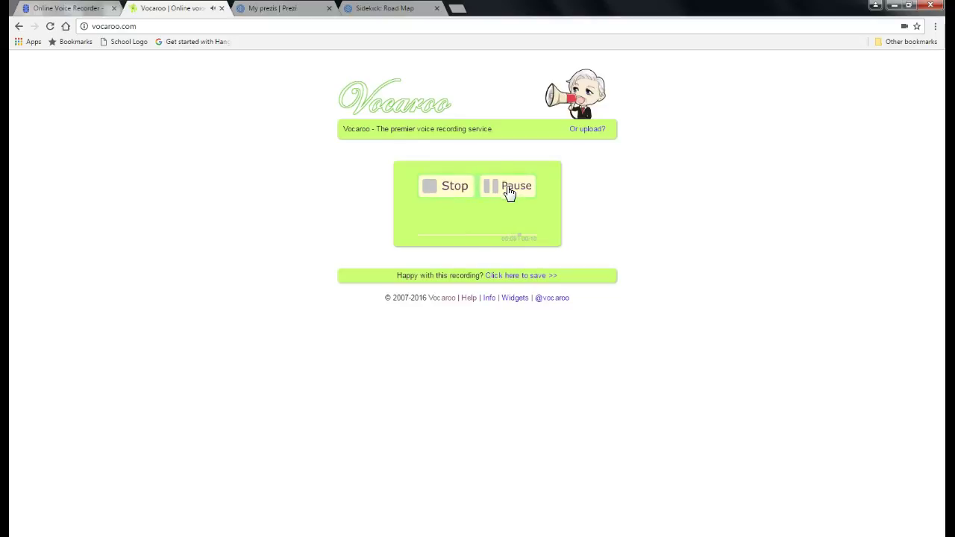
{"action": "left_click", "coordinate": [495, 191]}
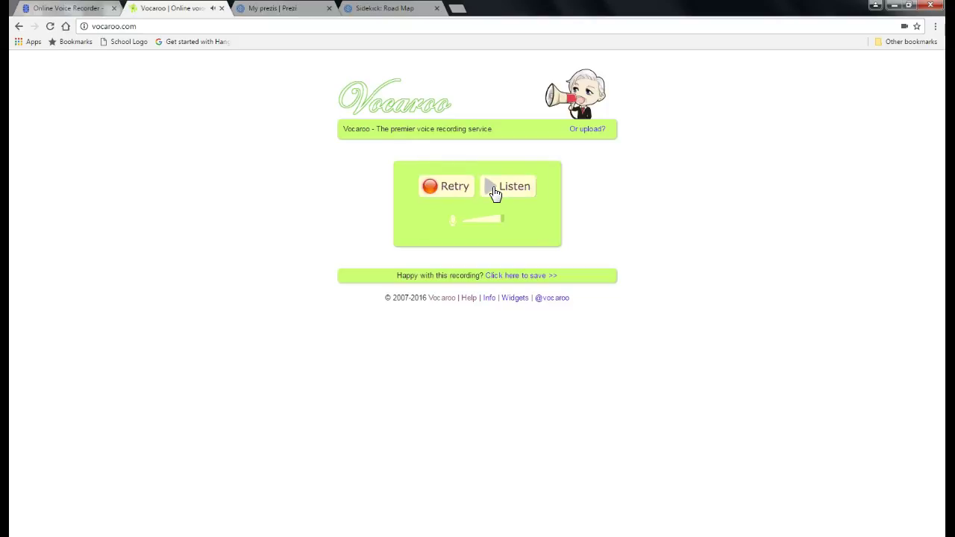
{"action": "left_click", "coordinate": [524, 279]}
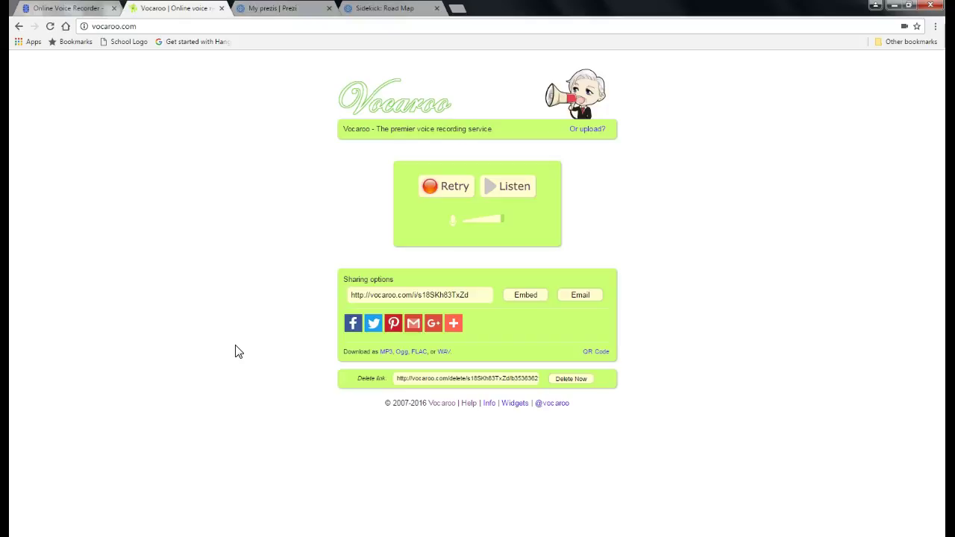
Download the saved voice clip as MP3 and open it, completing the Windows Media Player setup with the recommended settings.
{"action": "left_click", "coordinate": [387, 354]}
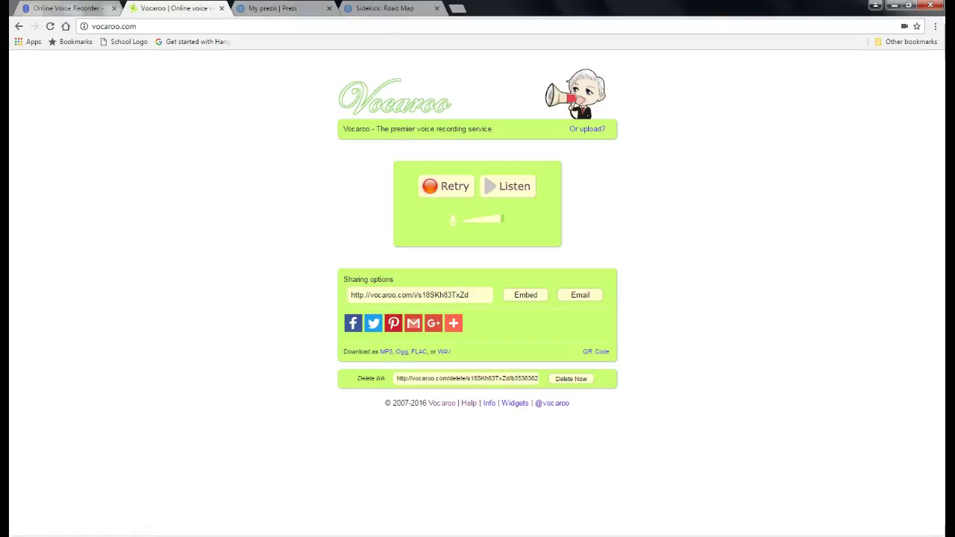
{"action": "left_click", "coordinate": [45, 536]}
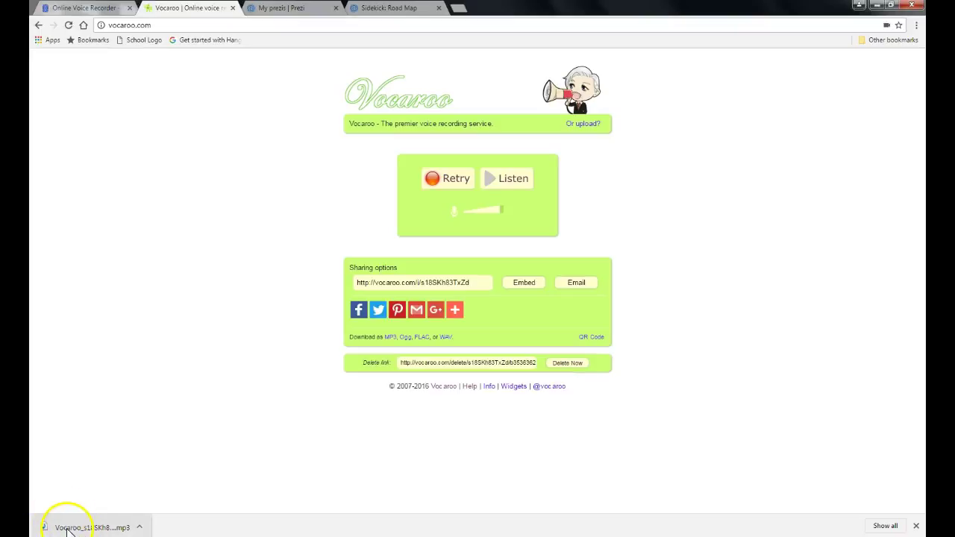
{"action": "left_click_drag", "start_coordinate": [72, 529], "coordinate": [70, 529]}
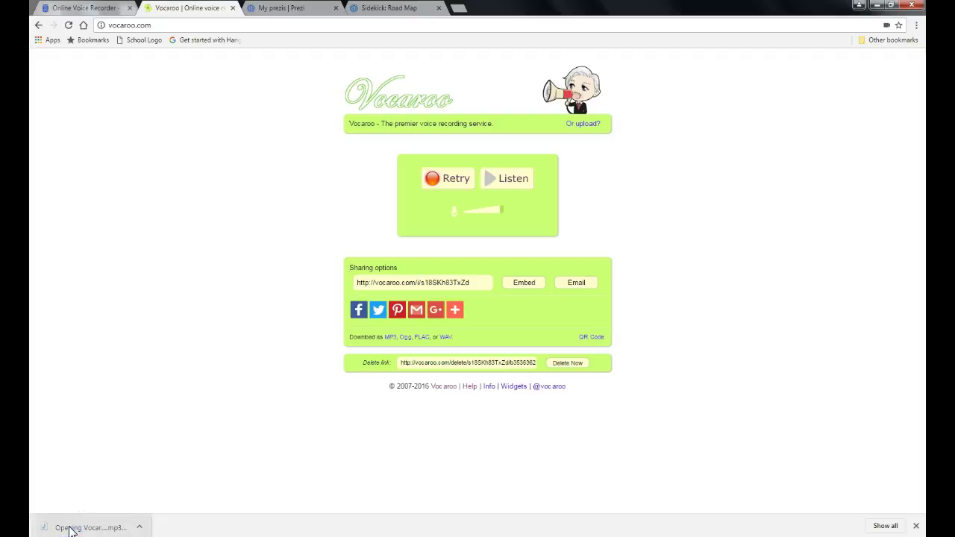
{"action": "left_click", "coordinate": [366, 262]}
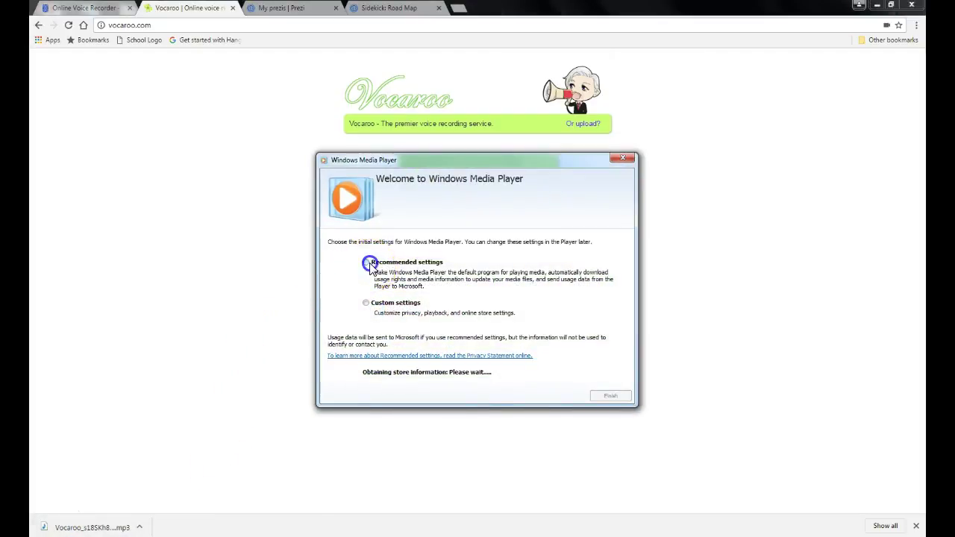
{"action": "left_click", "coordinate": [613, 397]}
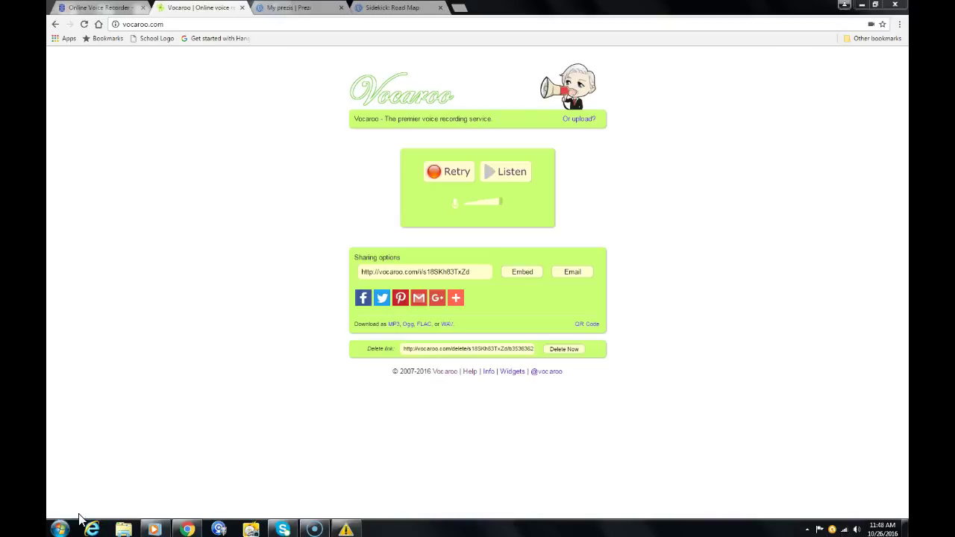
In the Downloads folder in Windows Explorer, rename the newest Vocaroo MP3 file to Path #2 and close the folder.
{"action": "left_click", "coordinate": [126, 530]}
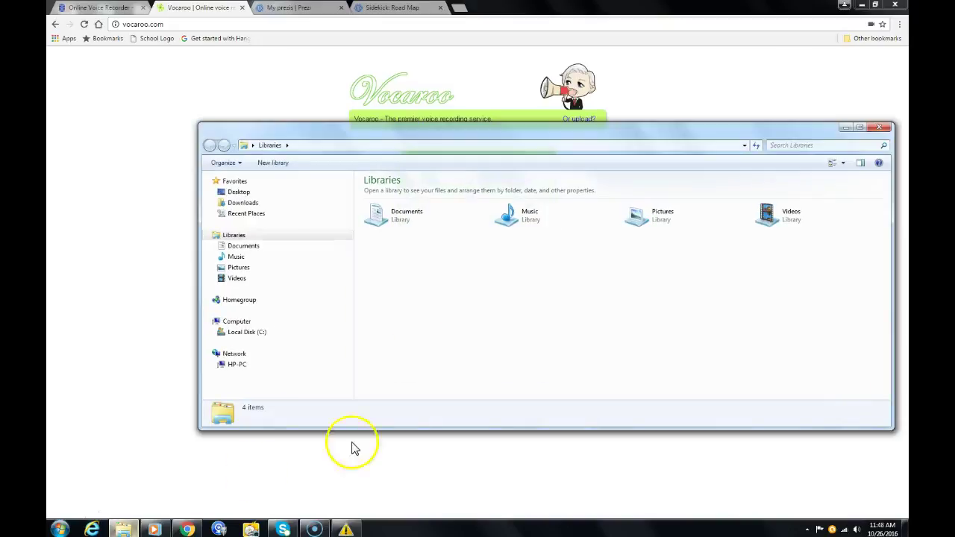
{"action": "left_click", "coordinate": [256, 206]}
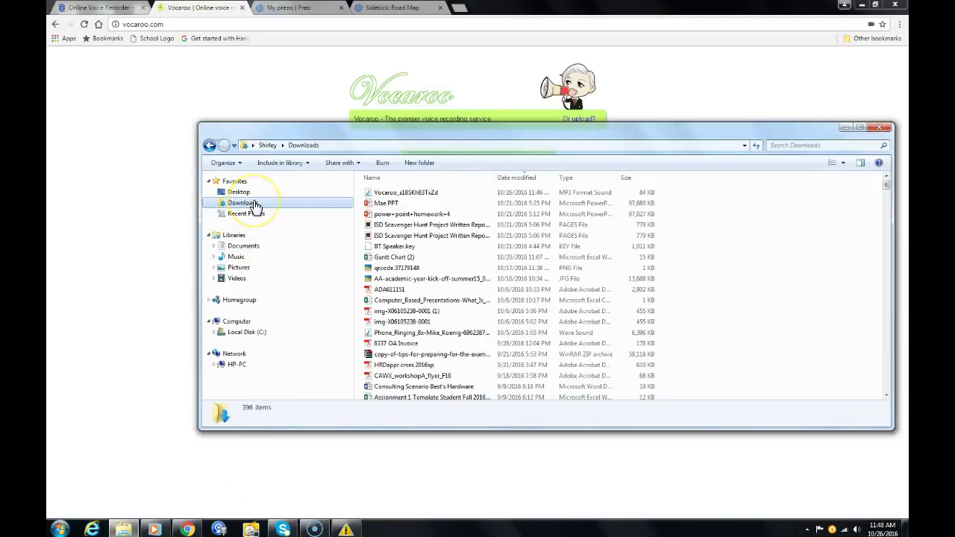
{"action": "left_click", "coordinate": [412, 198]}
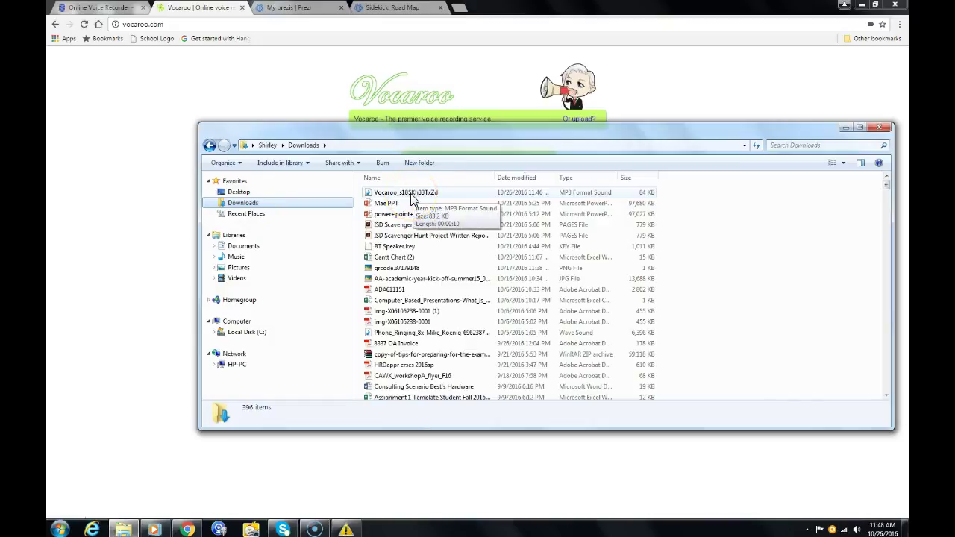
{"action": "left_click", "coordinate": [411, 196]}
{"action": "right_click", "coordinate": [411, 198]}
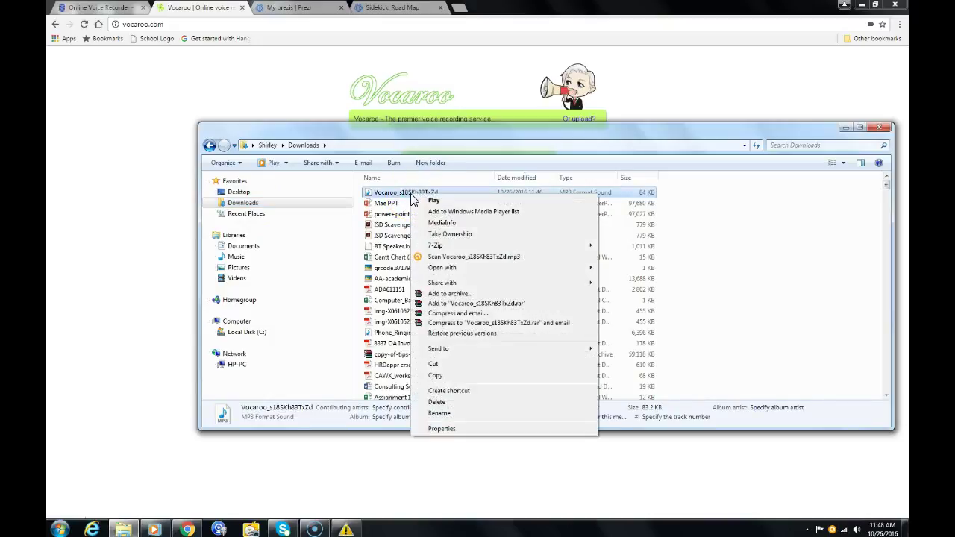
{"action": "left_click", "coordinate": [468, 415]}
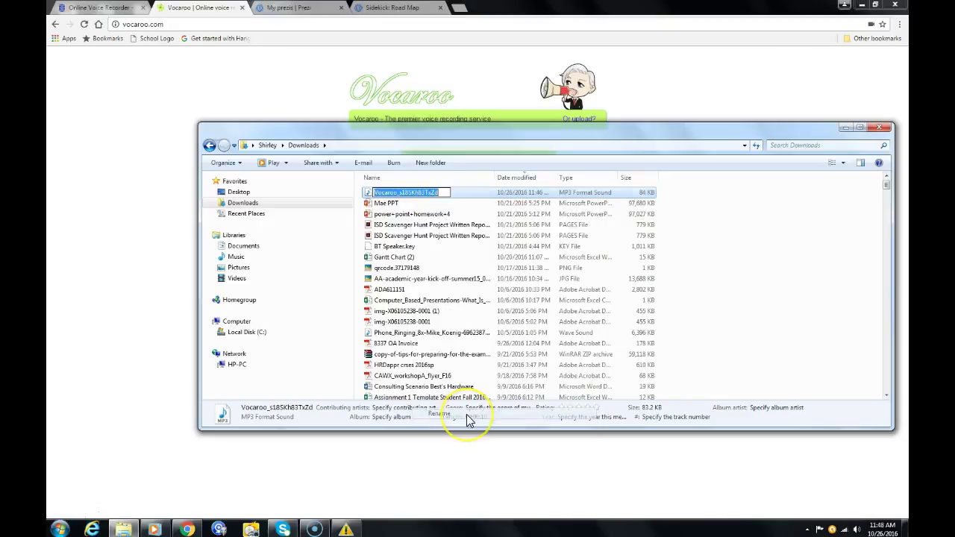
{"action": "type", "text": "Pa"}
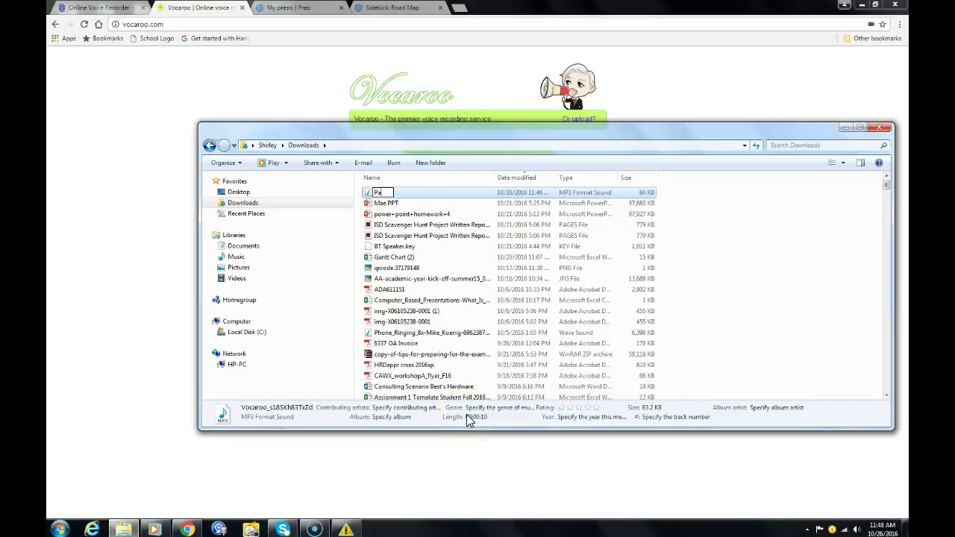
{"action": "type", "text": "th #"}
{"action": "left_click", "coordinate": [833, 292]}
{"action": "left_click", "coordinate": [879, 128]}
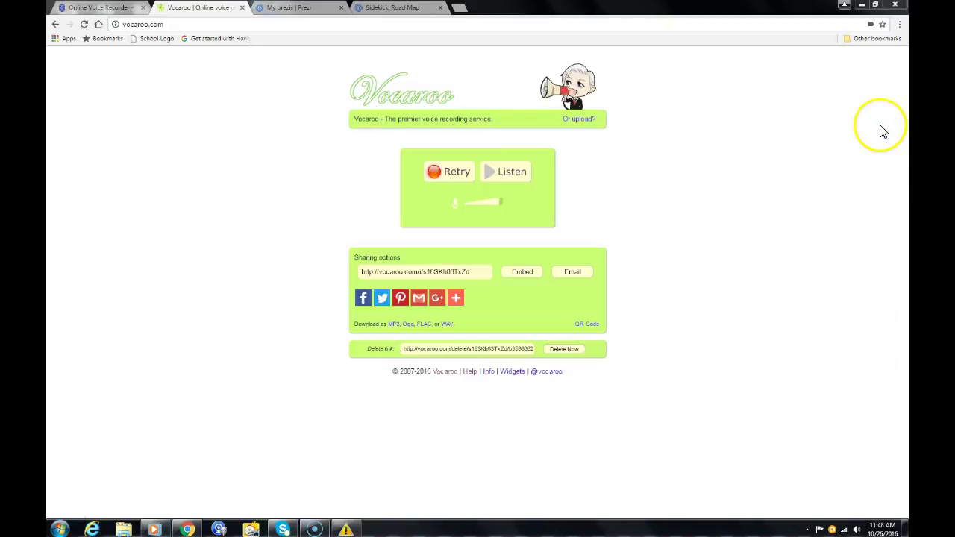
Switch to the Sidekick: Road Map prezi, add Path #2 from Downloads as voice-over to path step 2 and preview it.
{"action": "left_click", "coordinate": [379, 8]}
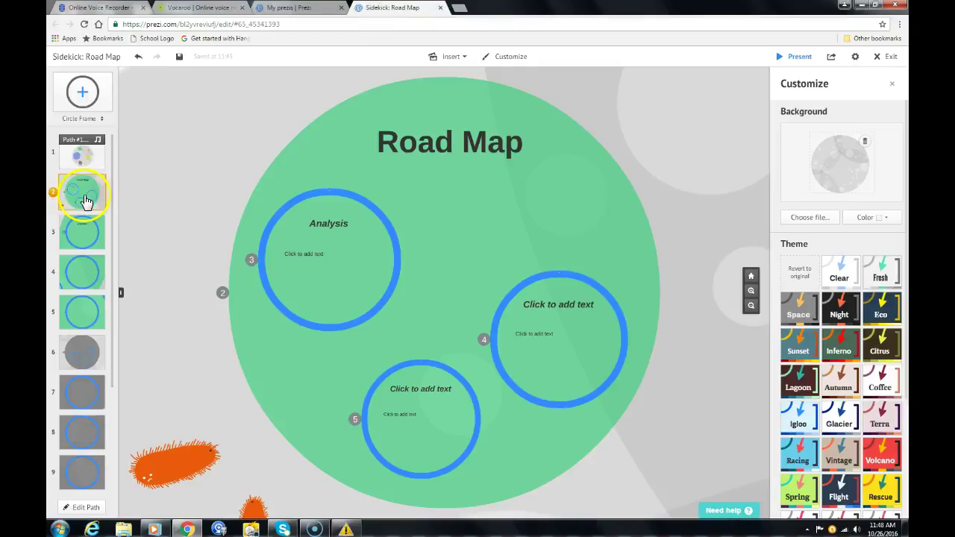
{"action": "left_click", "coordinate": [90, 197]}
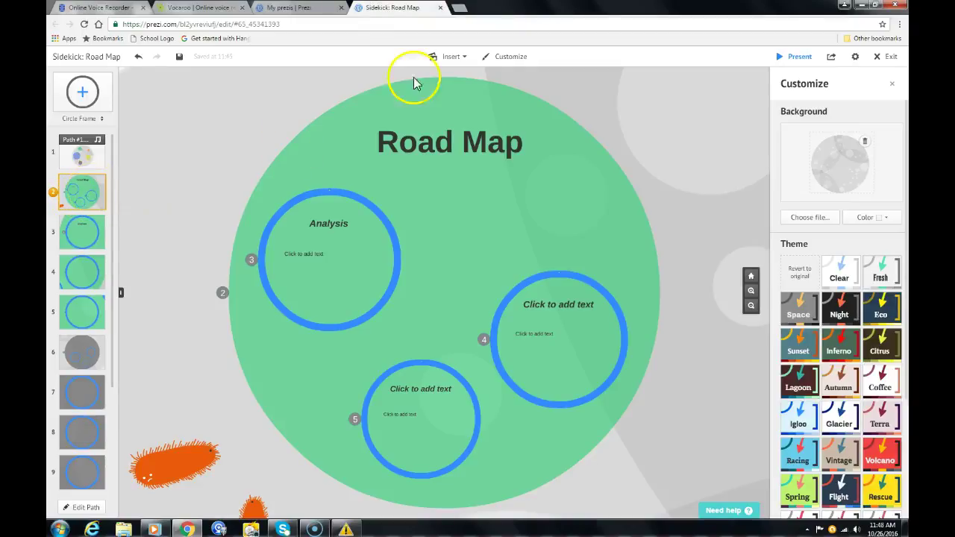
{"action": "left_click", "coordinate": [453, 56]}
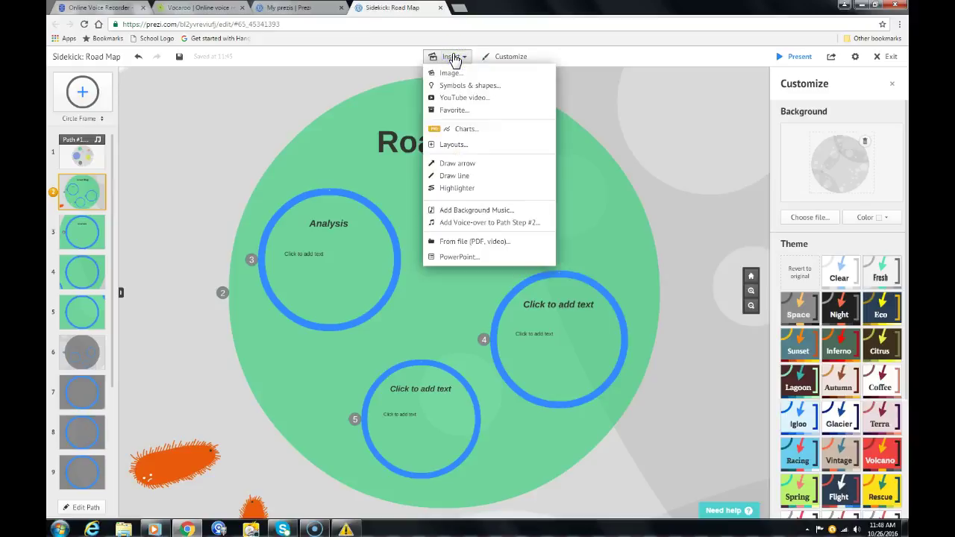
{"action": "left_click", "coordinate": [443, 222]}
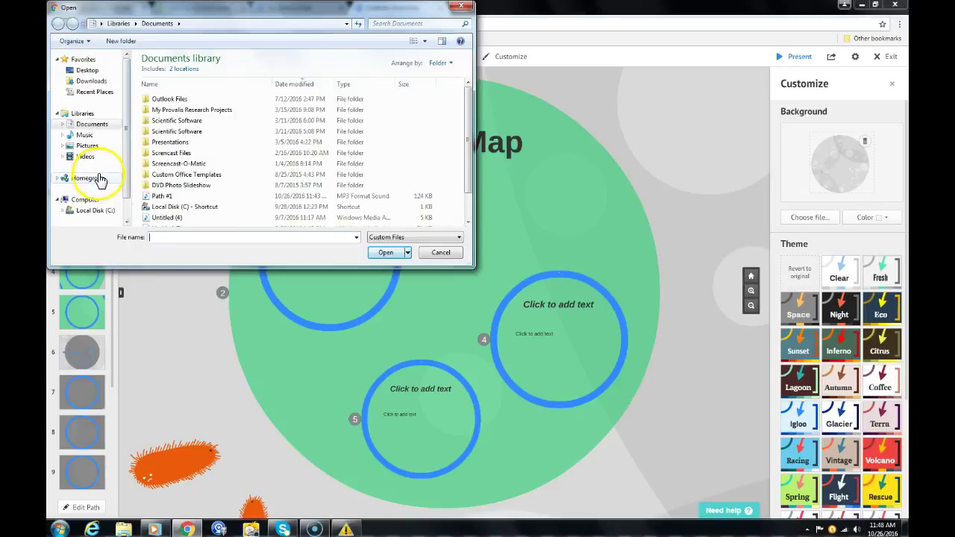
{"action": "left_click", "coordinate": [91, 80]}
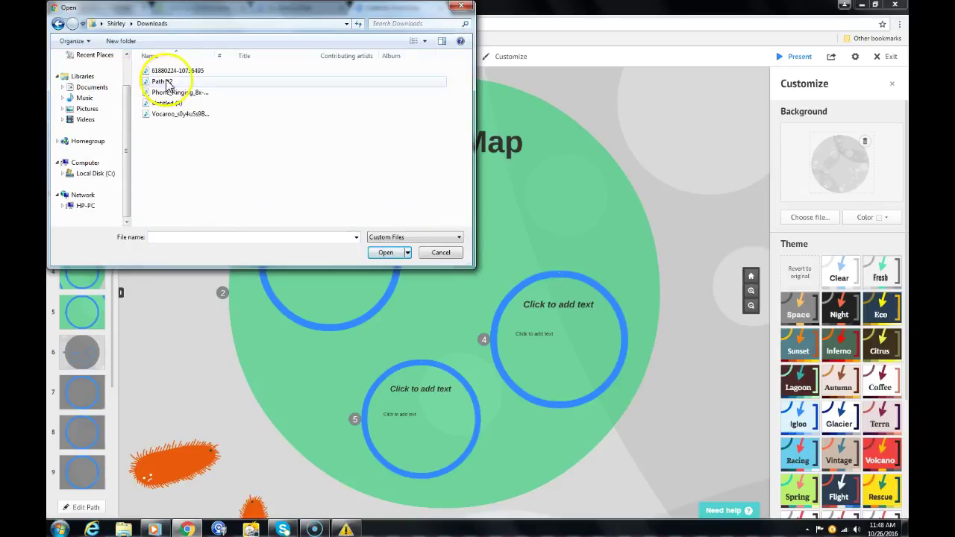
{"action": "left_click", "coordinate": [162, 82]}
{"action": "left_click", "coordinate": [385, 252]}
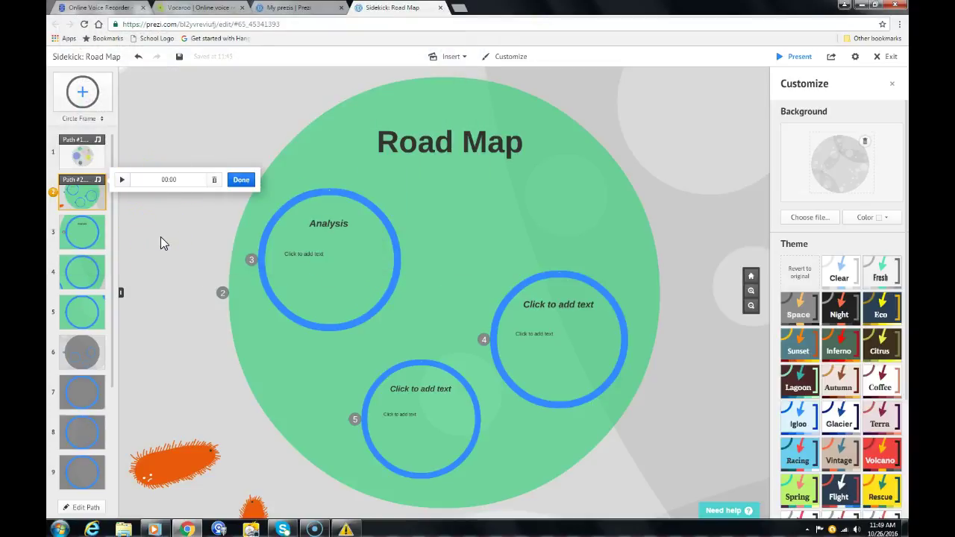
{"action": "left_click", "coordinate": [122, 183]}
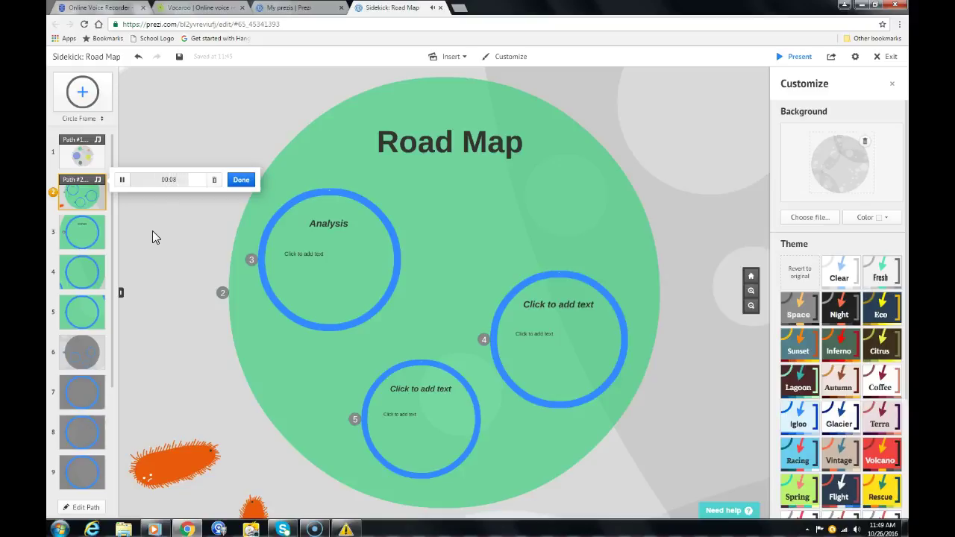
{"action": "left_click", "coordinate": [243, 180]}
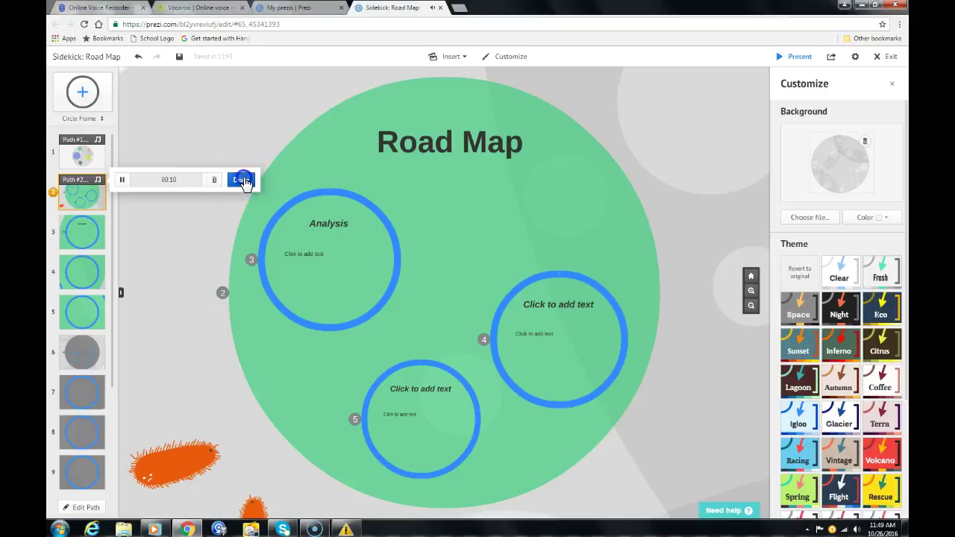
Present the prezi full screen and start its automatic playback.
{"action": "left_click", "coordinate": [798, 56]}
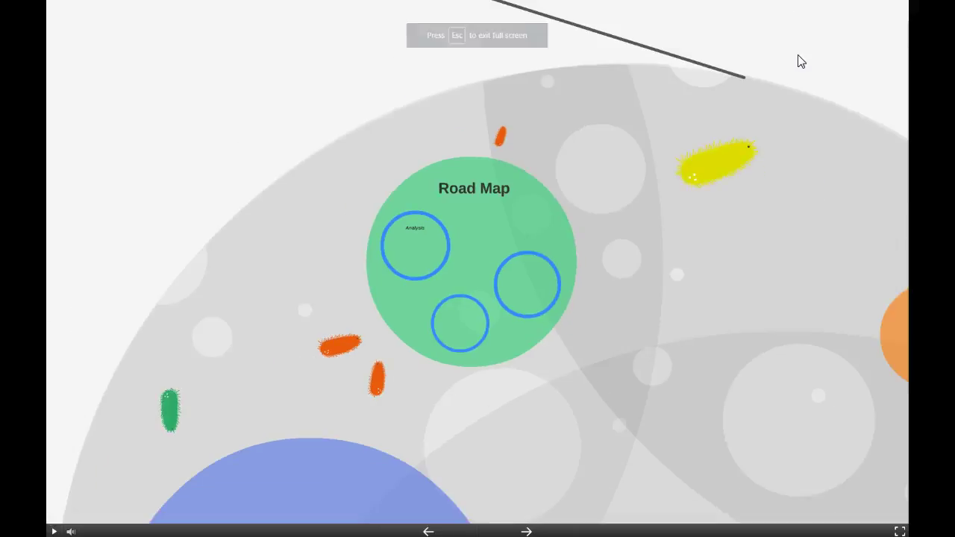
{"action": "left_click", "coordinate": [54, 531]}
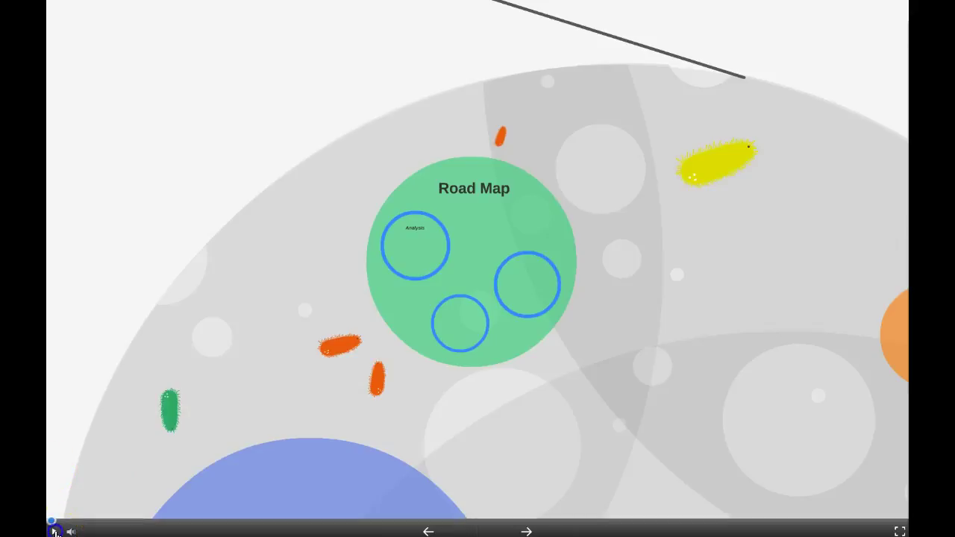